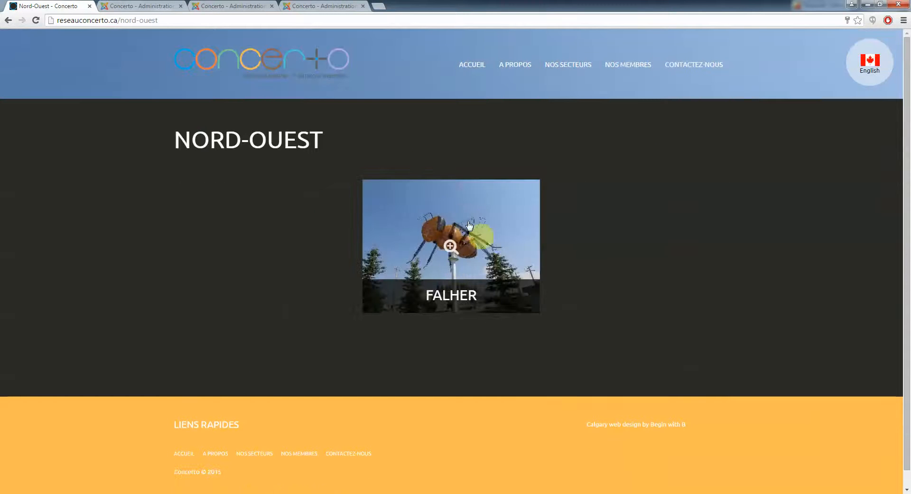
# - Open the Falher member page from the Nord-Ouest section and look through its French and English versions
pyautogui.click(464, 221)
pyautogui.click(895, 47)
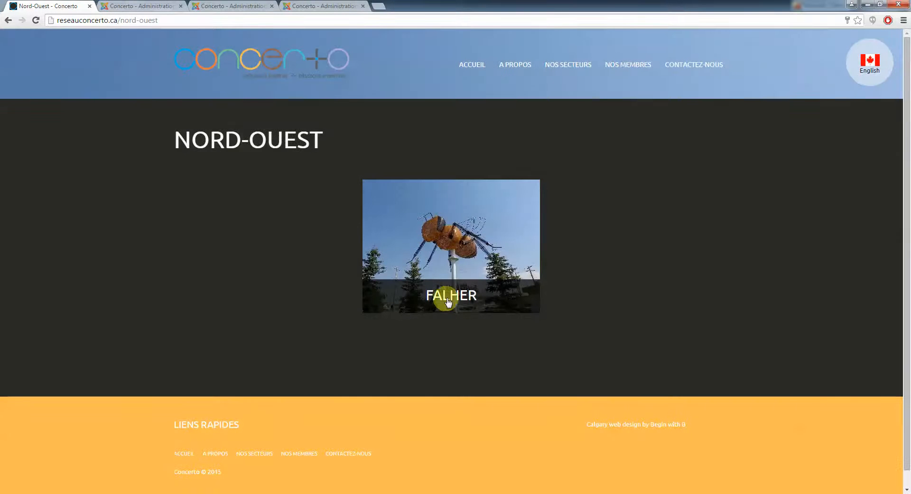
pyautogui.click(446, 297)
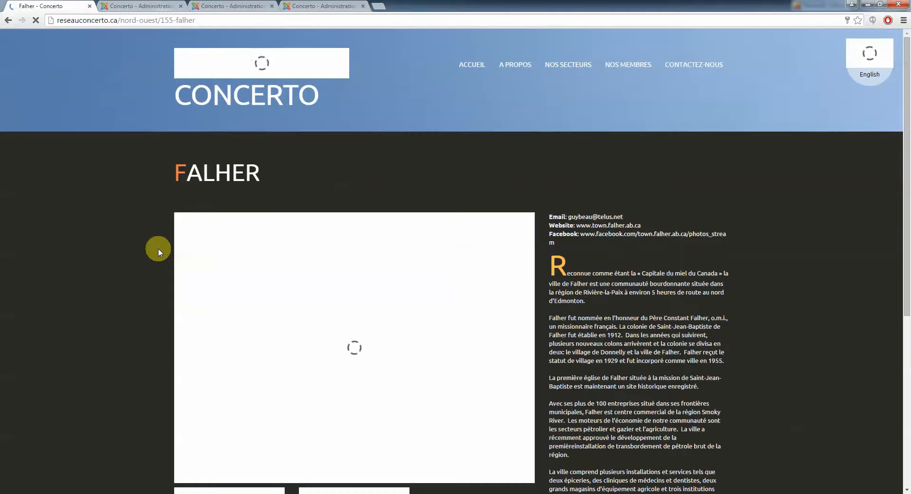
pyautogui.scroll(-3, 145, 252)
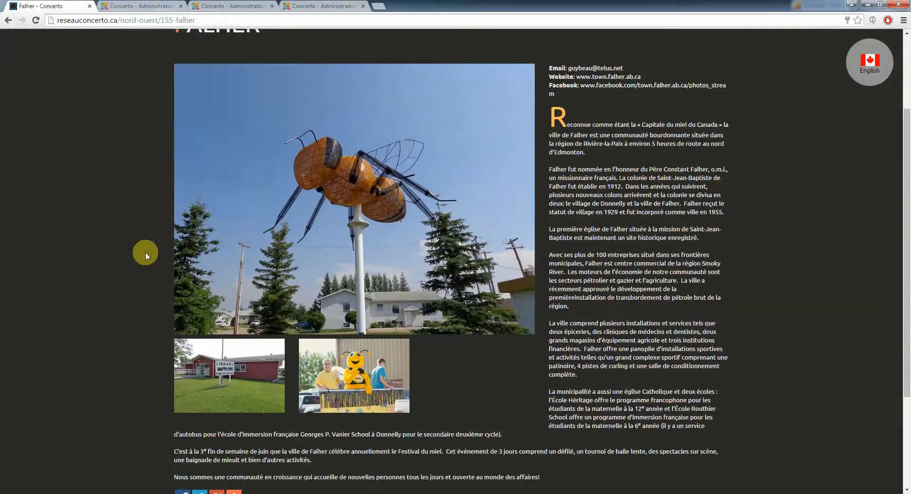
pyautogui.scroll(3, 145, 252)
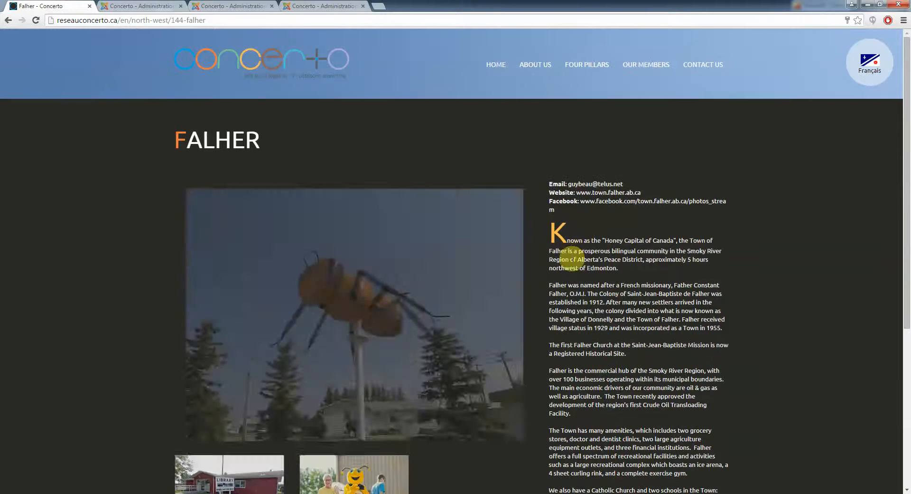
pyautogui.scroll(-4, 575, 257)
pyautogui.scroll(2, 579, 254)
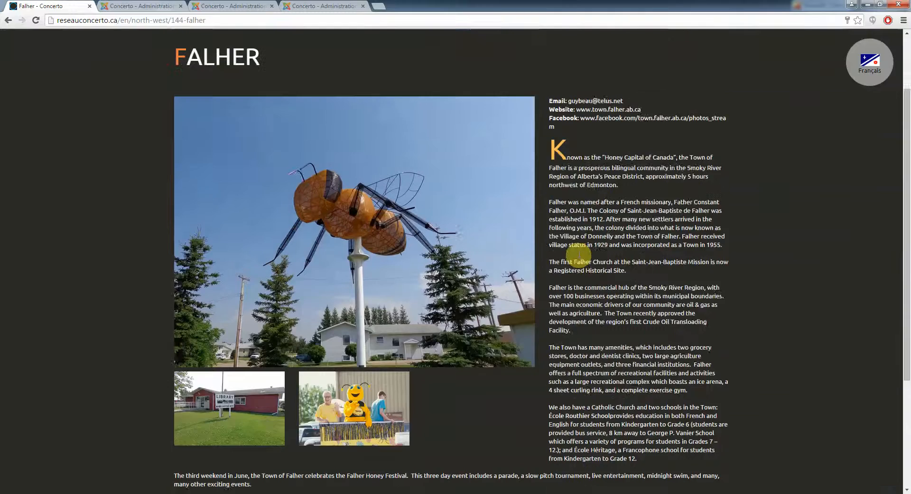
pyautogui.scroll(2, 579, 254)
# - Filter the administrator article list to the North-West category and English (UK) language, and open the Falher article
pyautogui.click(145, 5)
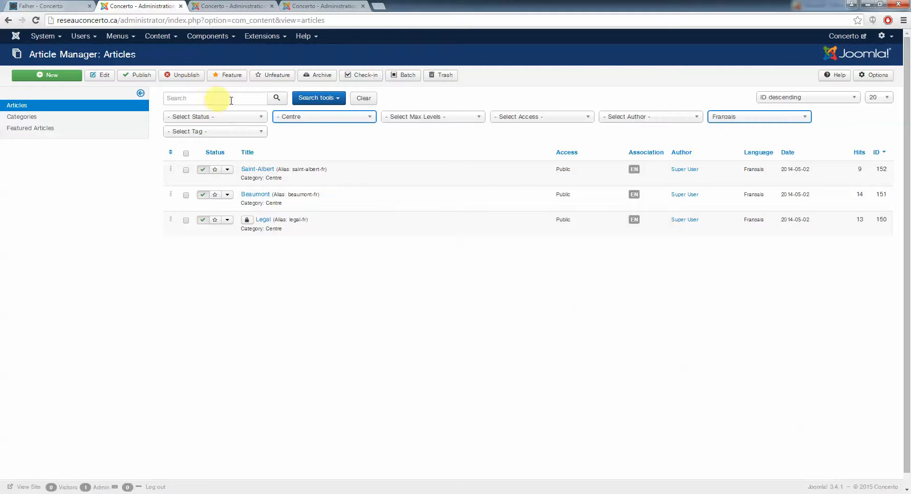
pyautogui.click(300, 118)
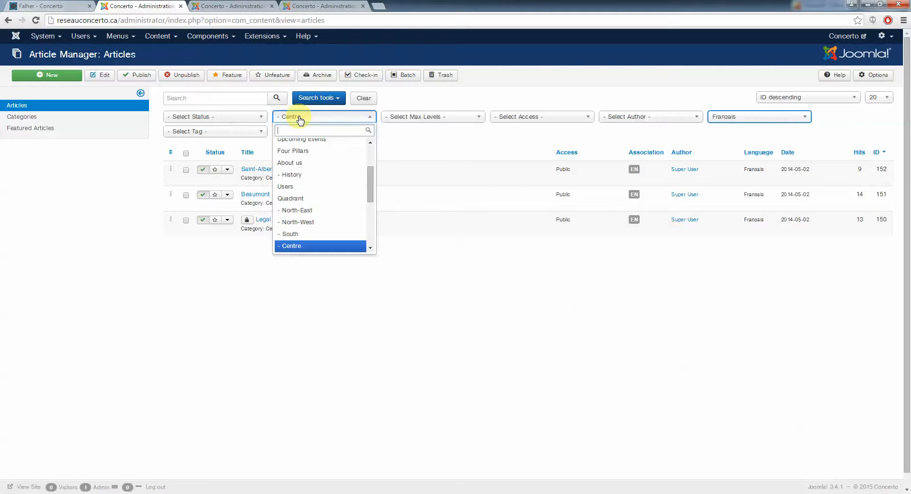
pyautogui.click(311, 228)
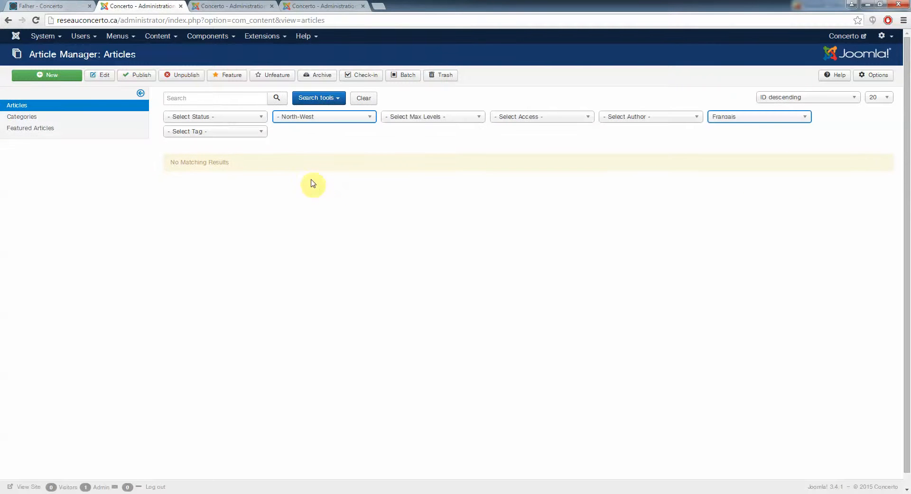
pyautogui.click(736, 118)
pyautogui.click(743, 150)
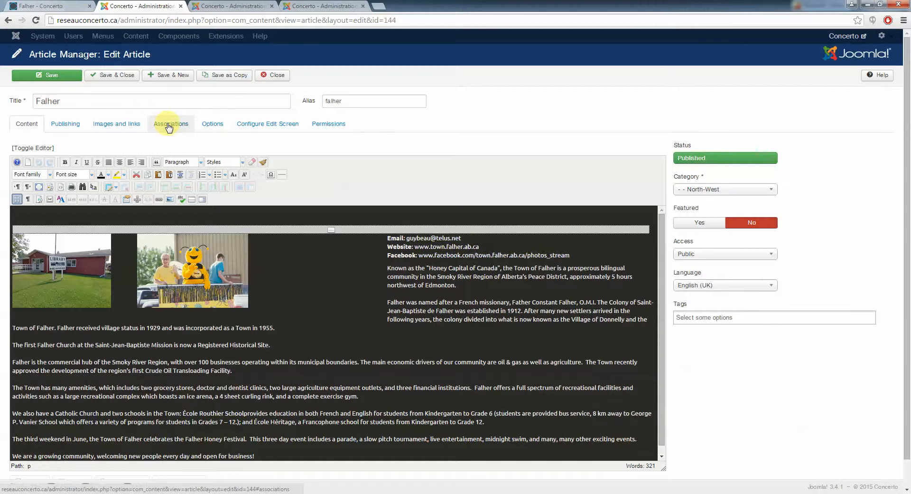
# - Check the Falher article's language setting and French association, and compare them with the live English page
pyautogui.click(169, 126)
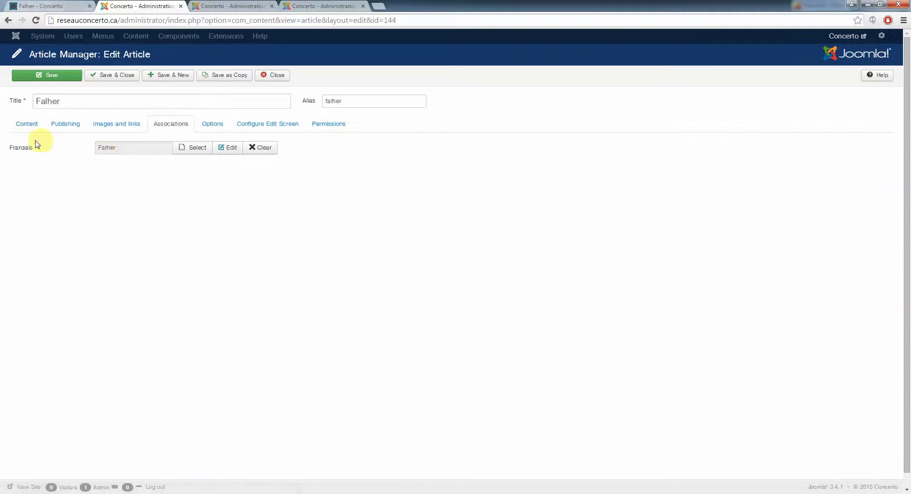
pyautogui.click(26, 124)
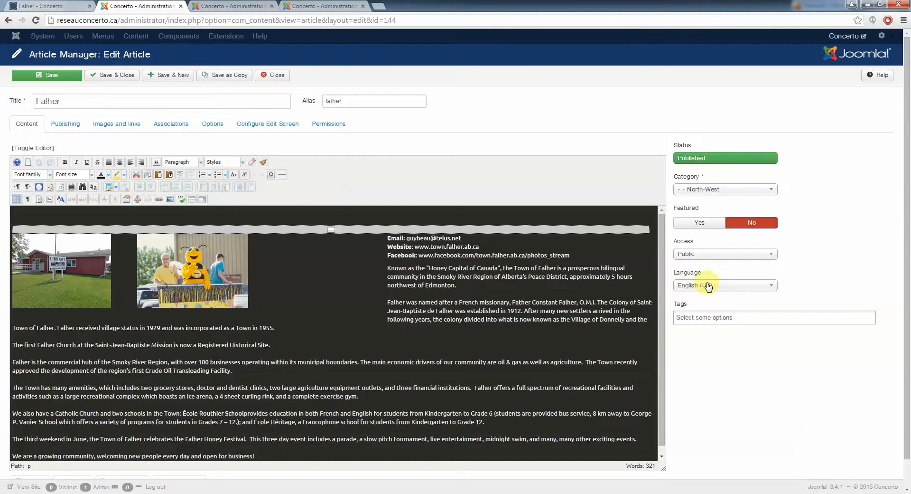
pyautogui.click(159, 126)
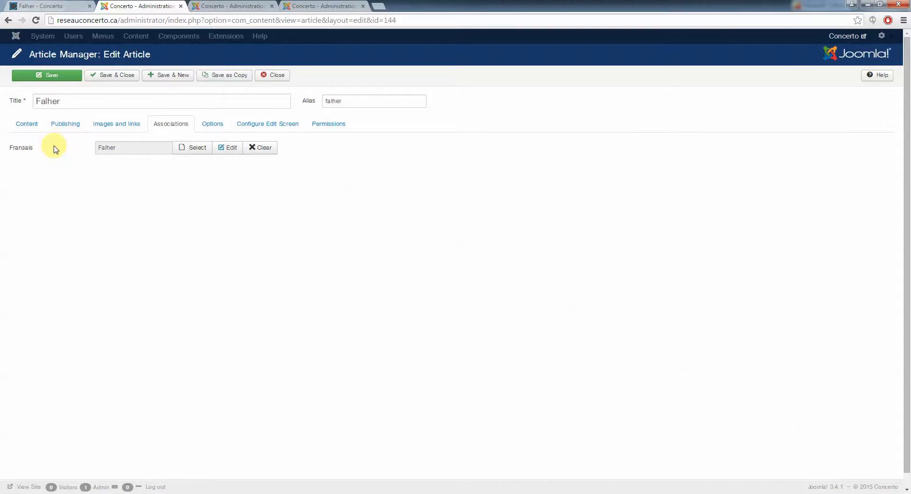
pyautogui.click(62, 6)
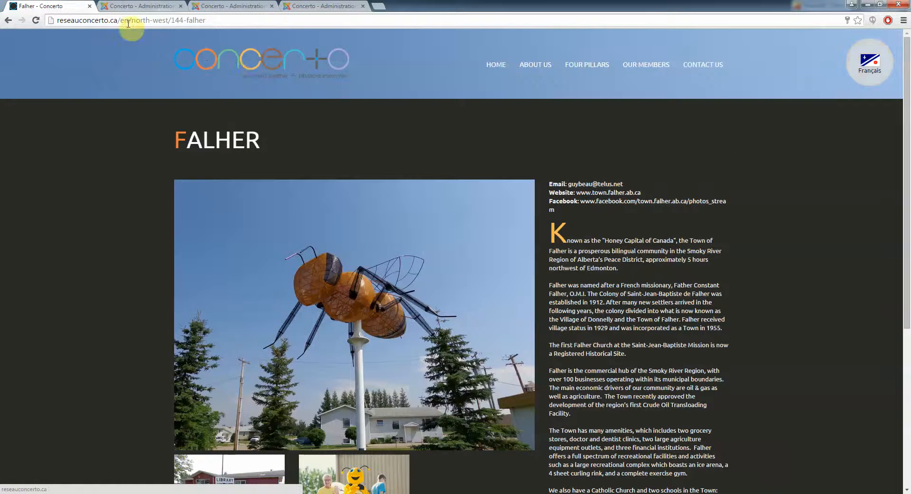
pyautogui.click(127, 6)
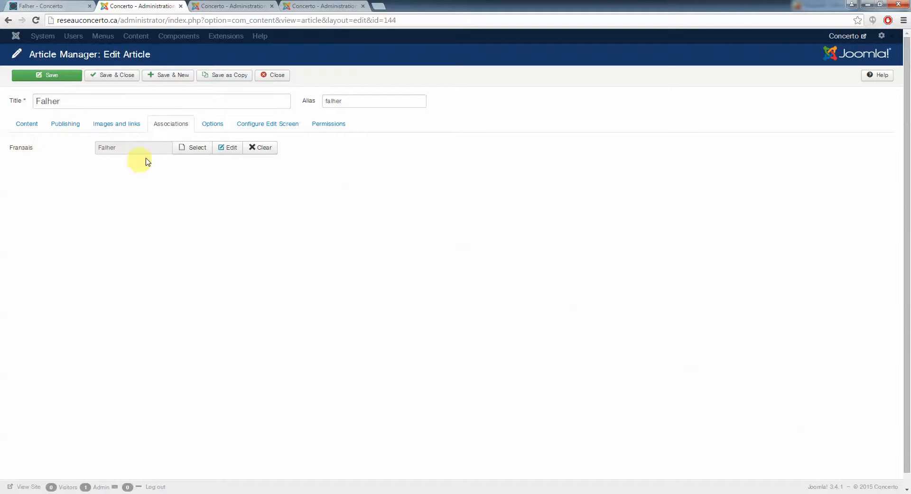
# - Open the selection list for the French association and examine the available articles' categories, dates and IDs
pyautogui.click(196, 149)
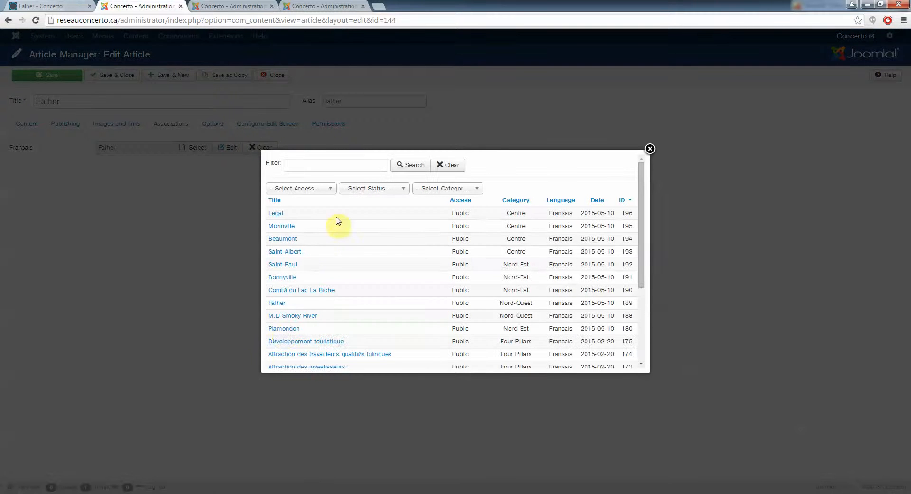
pyautogui.scroll(-4, 401, 240)
pyautogui.scroll(4, 397, 245)
pyautogui.click(314, 166)
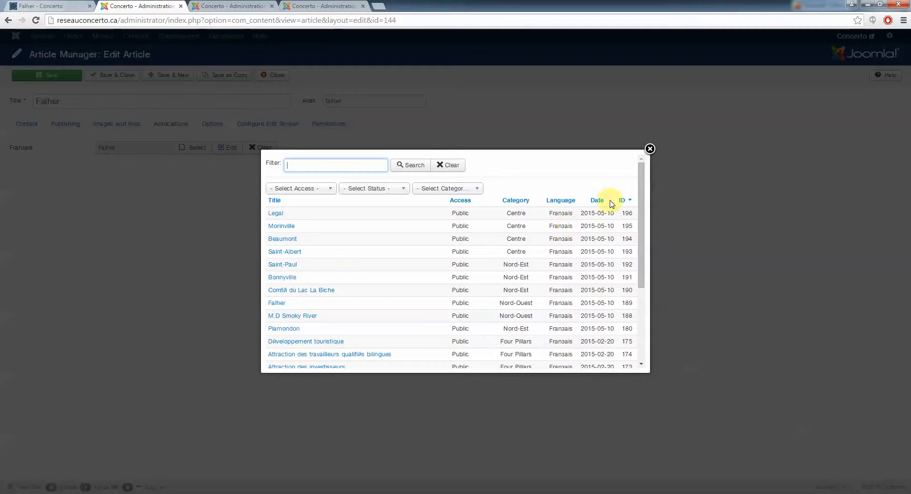
pyautogui.moveTo(639, 251); pyautogui.dragTo(651, 316)
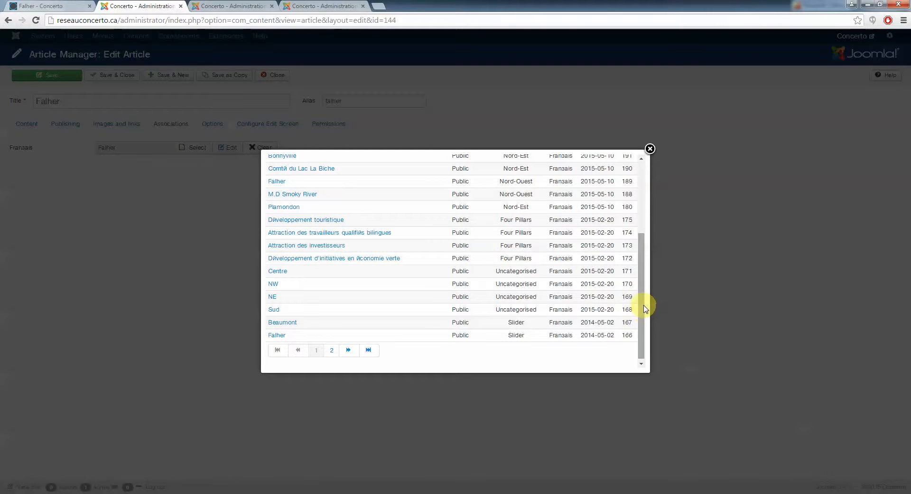
pyautogui.moveTo(644, 314); pyautogui.dragTo(647, 327)
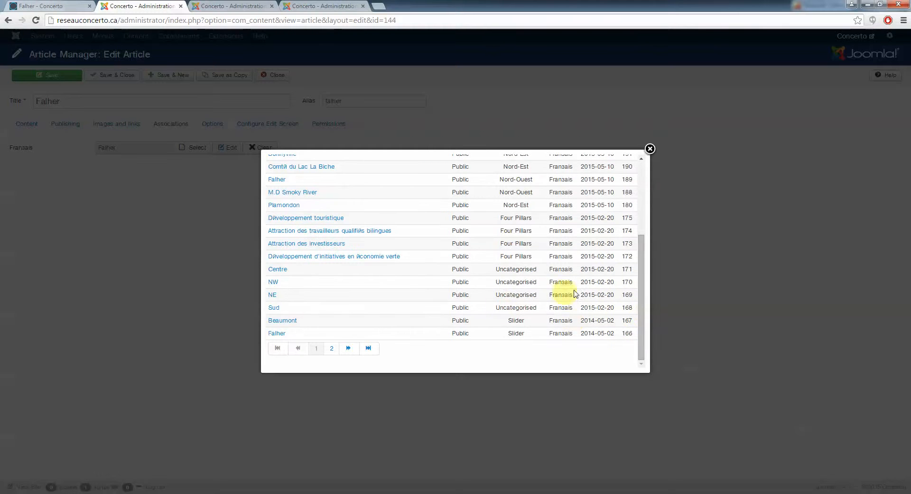
pyautogui.scroll(5, 639, 271)
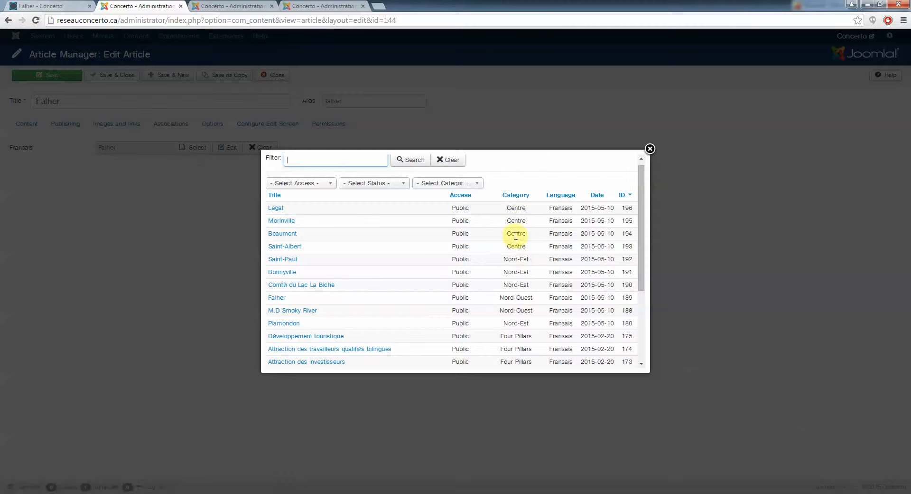
pyautogui.scroll(-1, 518, 241)
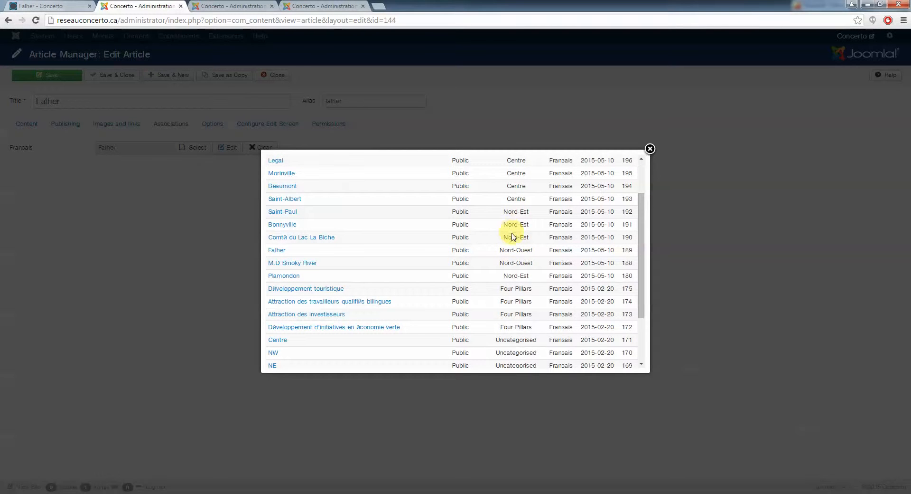
pyautogui.scroll(-2, 513, 236)
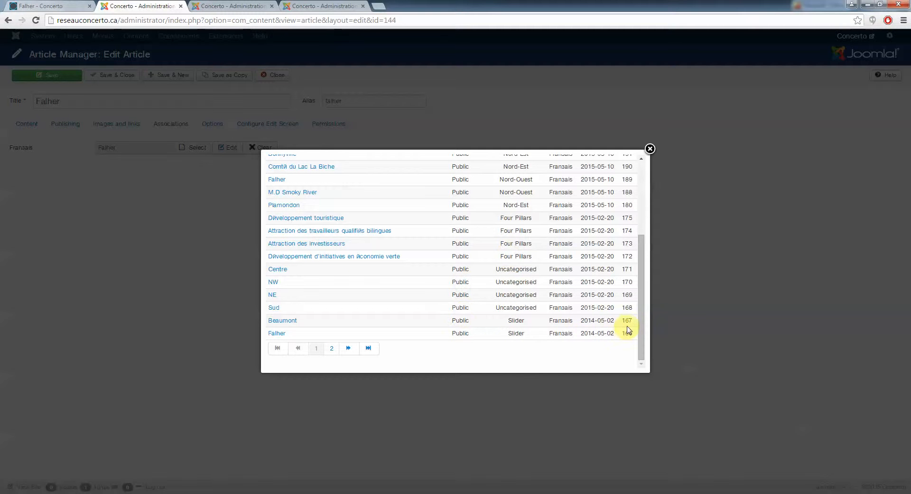
pyautogui.moveTo(640, 304); pyautogui.dragTo(625, 202)
pyautogui.scroll(-3, 629, 240)
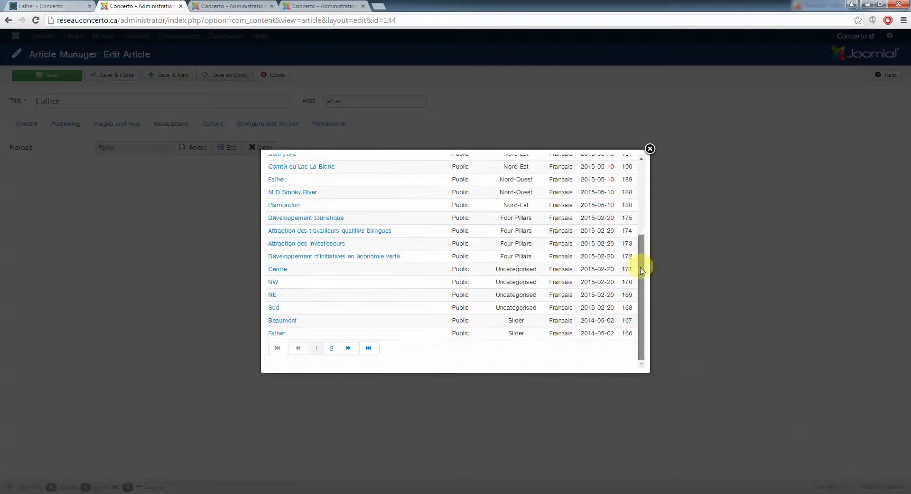
# - In the second administrator session, close the video list and filter articles by Nord-Ouest and Français to look up the French Falher article's ID
pyautogui.click(223, 5)
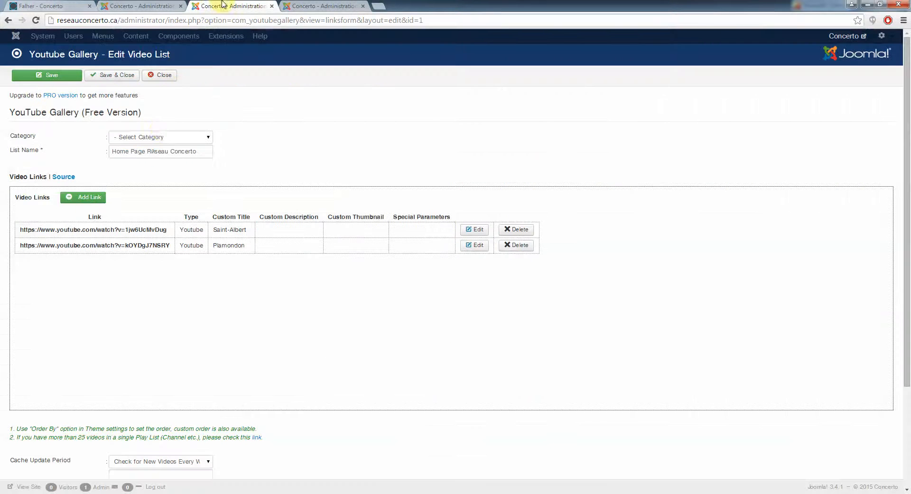
pyautogui.click(158, 77)
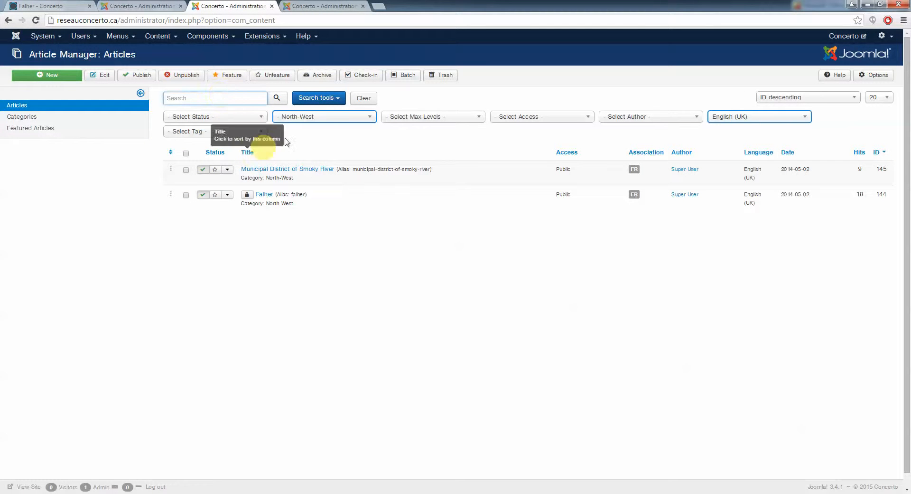
pyautogui.click(332, 123)
pyautogui.scroll(-1, 352, 193)
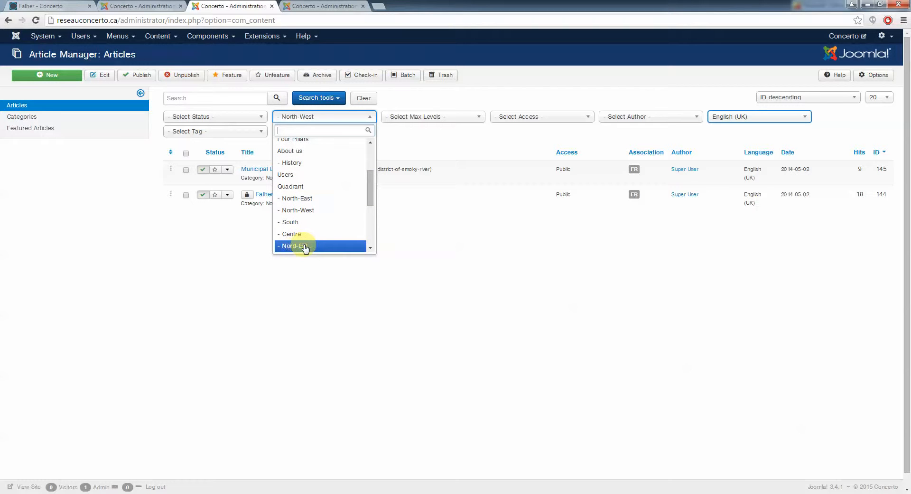
pyautogui.scroll(-1, 354, 247)
pyautogui.click(332, 235)
pyautogui.click(760, 119)
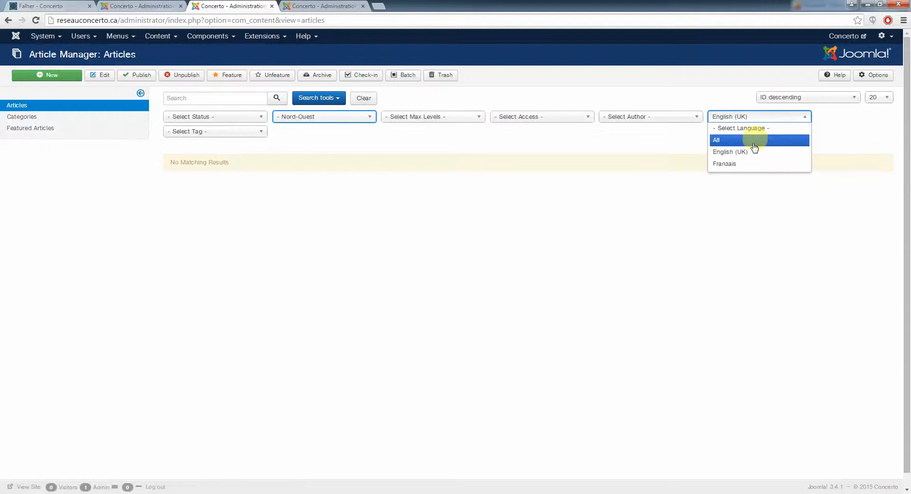
pyautogui.click(747, 164)
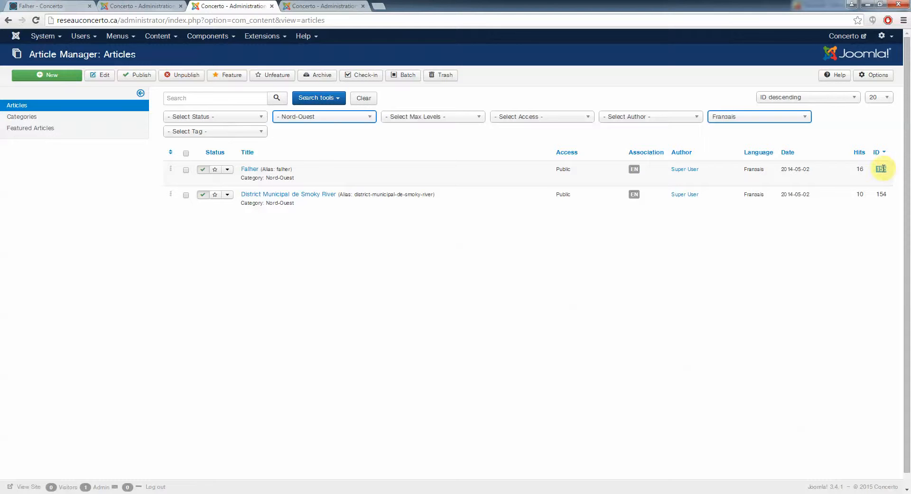
# - Select the Nord-Ouest Falher article with ID 155, on the list's second page, as the English article's French association
pyautogui.click(151, 5)
pyautogui.scroll(-3, 617, 332)
pyautogui.moveTo(644, 322)
pyautogui.mouseDown()
pyautogui.moveTo(633, 228)
pyautogui.moveTo(637, 336)
pyautogui.mouseUp()
pyautogui.click(332, 348)
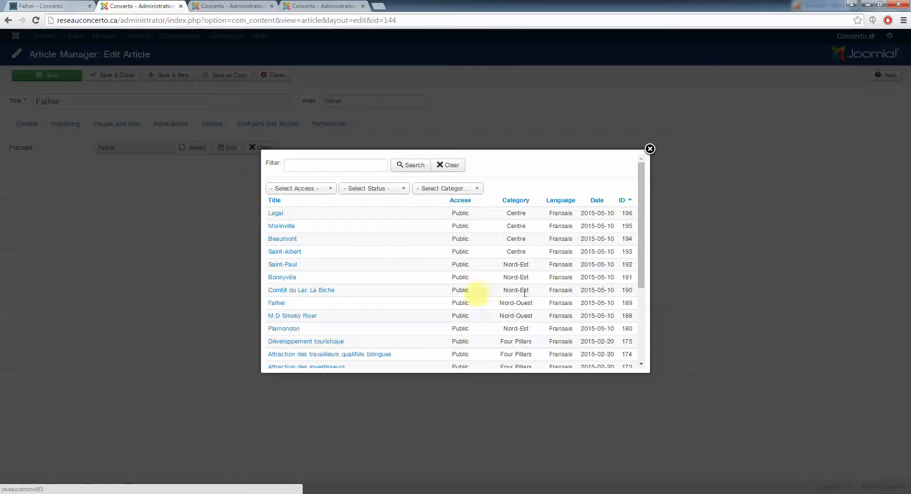
pyautogui.moveTo(644, 256); pyautogui.dragTo(644, 326)
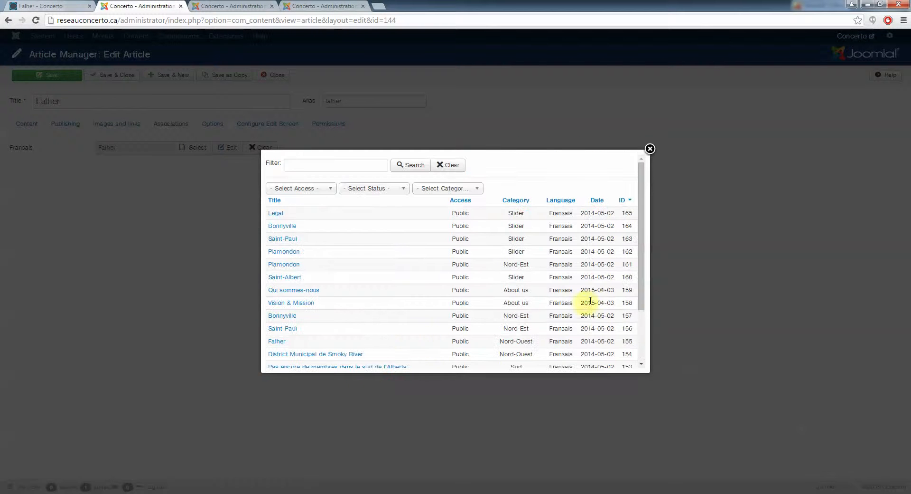
pyautogui.scroll(-1, 646, 232)
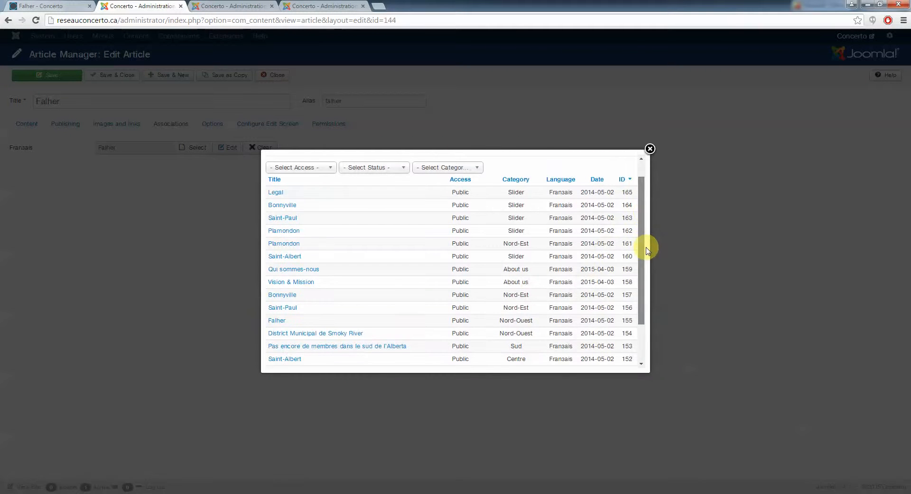
pyautogui.scroll(-1, 647, 254)
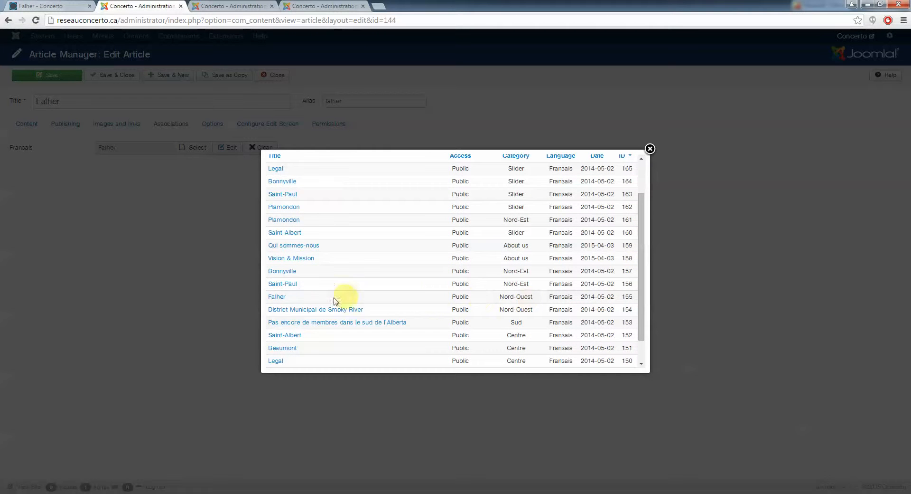
pyautogui.click(277, 297)
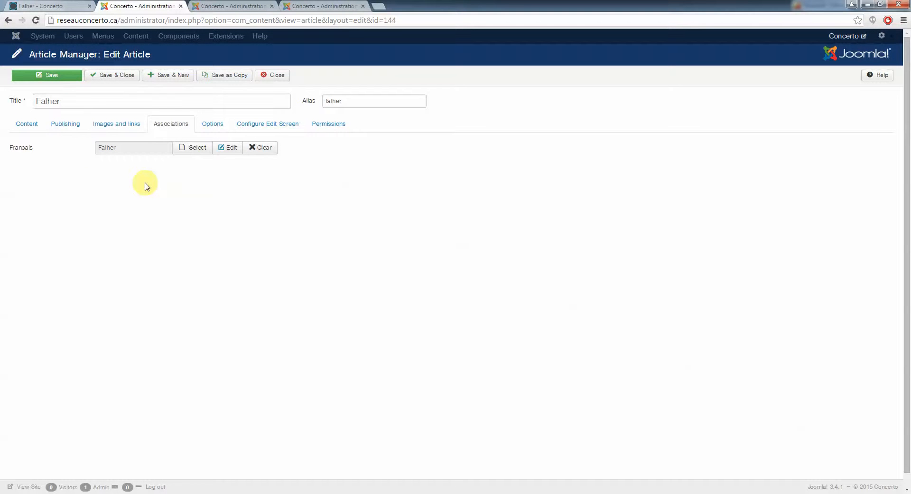
# - Return to the live English Falher page
pyautogui.click(66, 6)
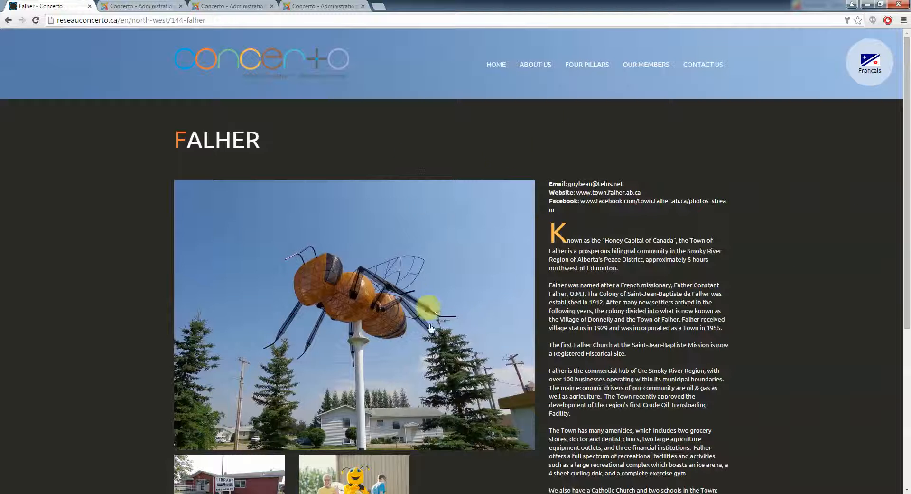